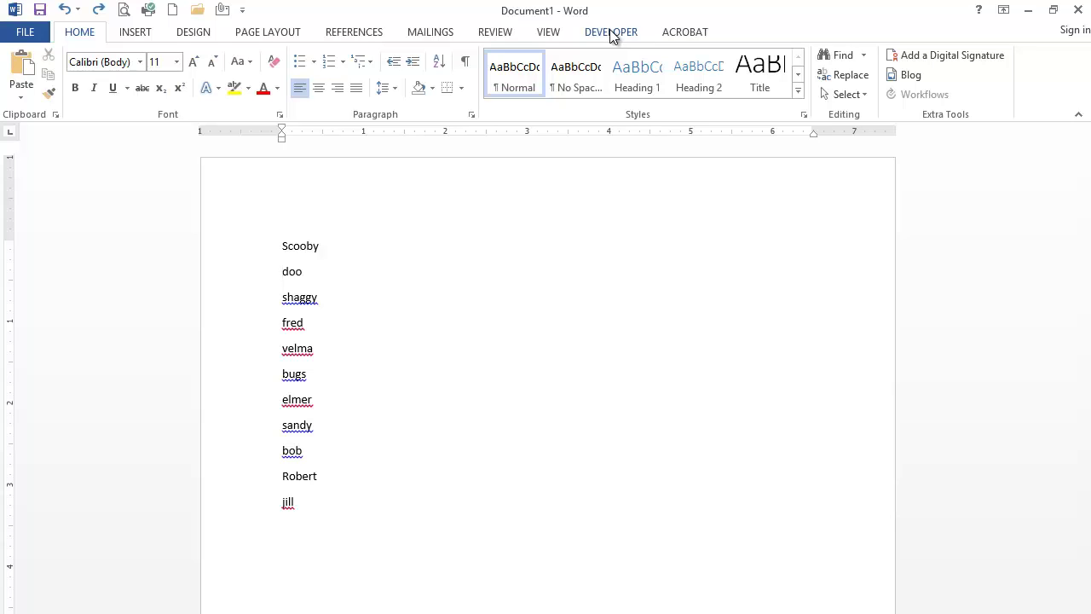
- Show the paragraph marks after each name, then hide them again
click(465, 64)
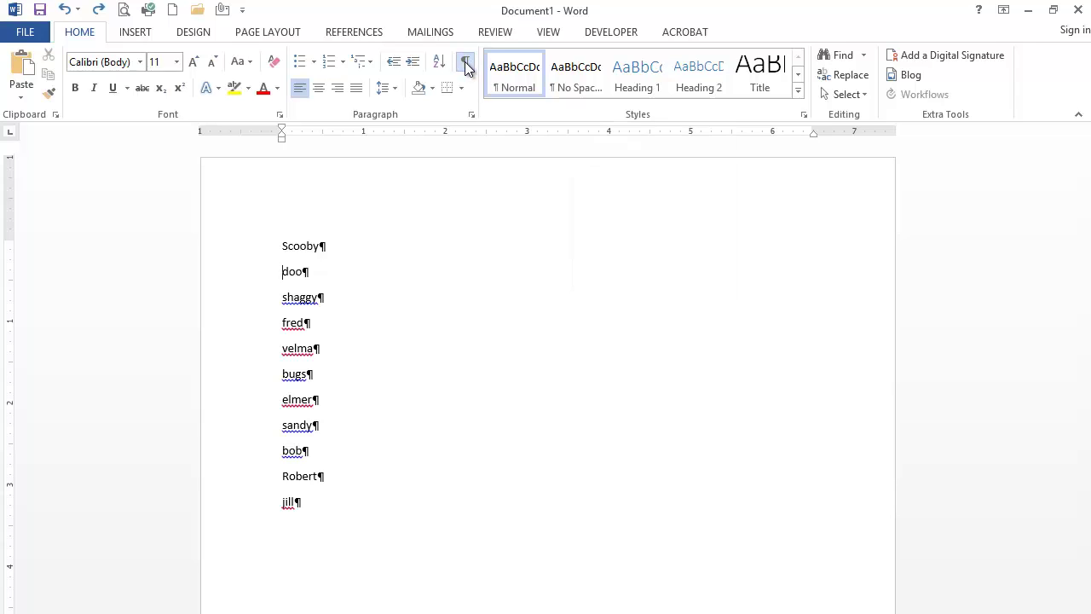
click(464, 61)
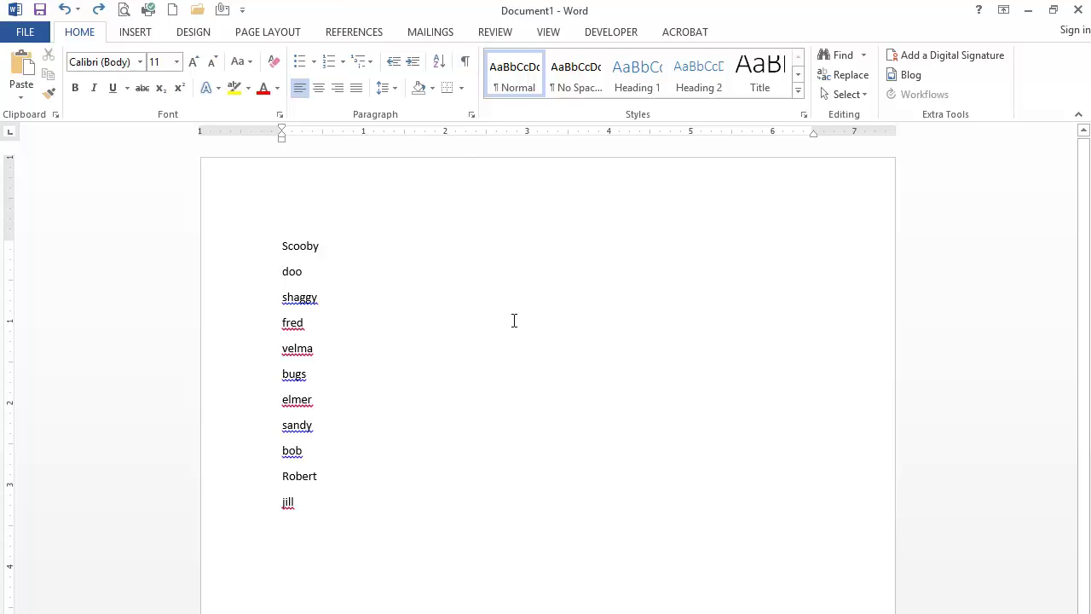
- Replace all eleven paragraph breaks (^p) in Document1 with a comma and space
key(ctrl+h)
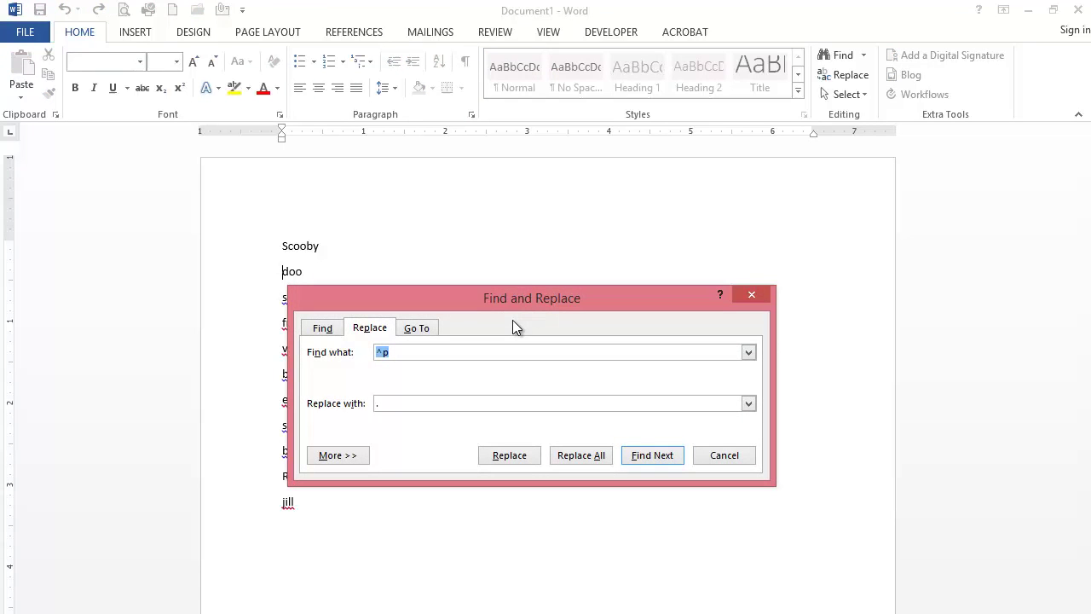
drag(483, 298, 564, 272)
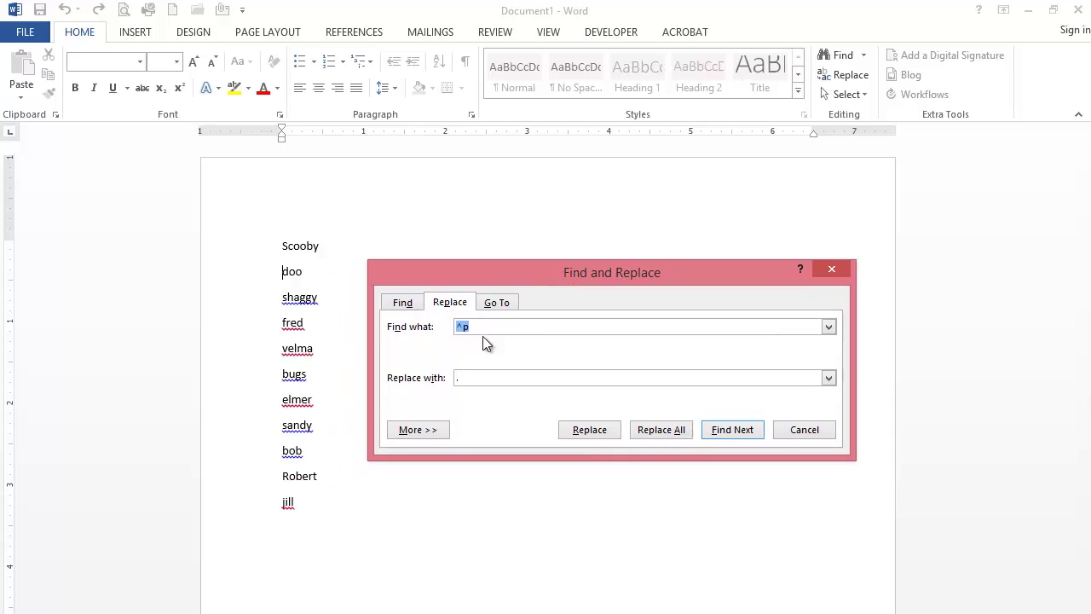
click(470, 329)
key(Tab)
text(,)
click(662, 430)
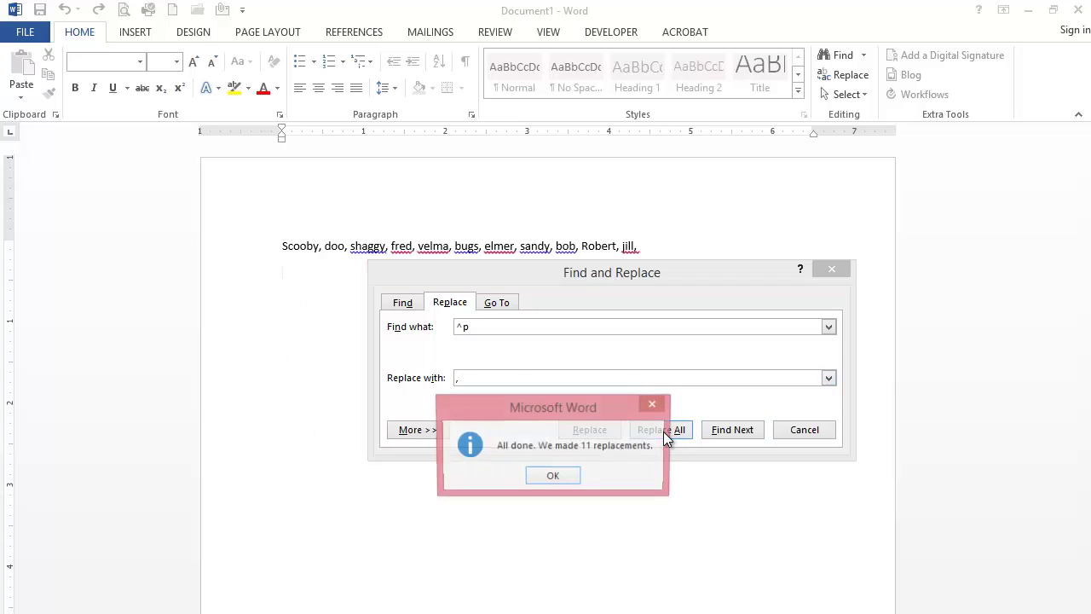
click(553, 475)
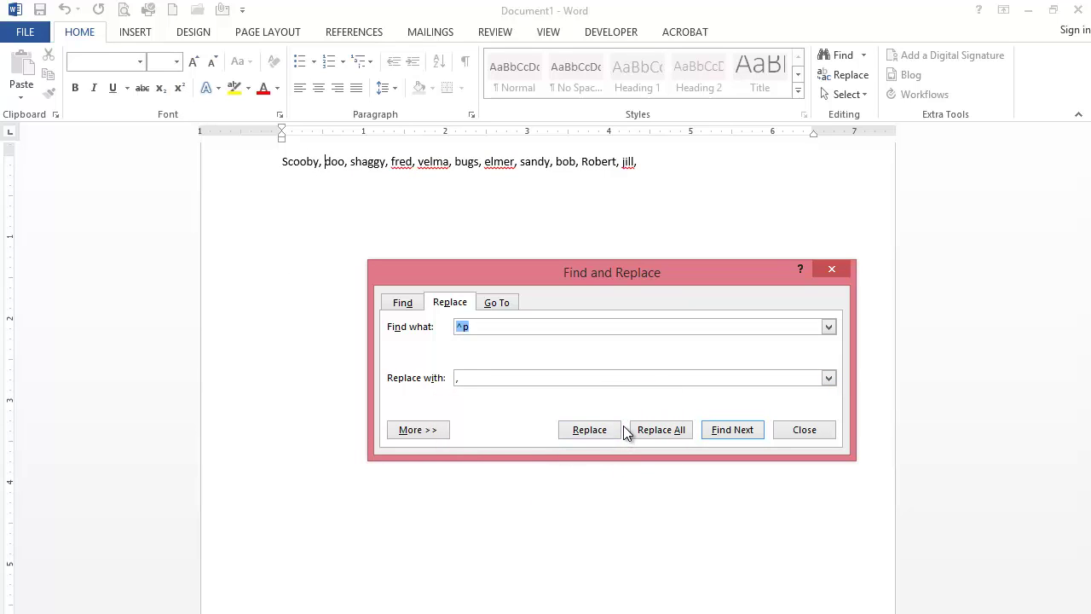
click(804, 429)
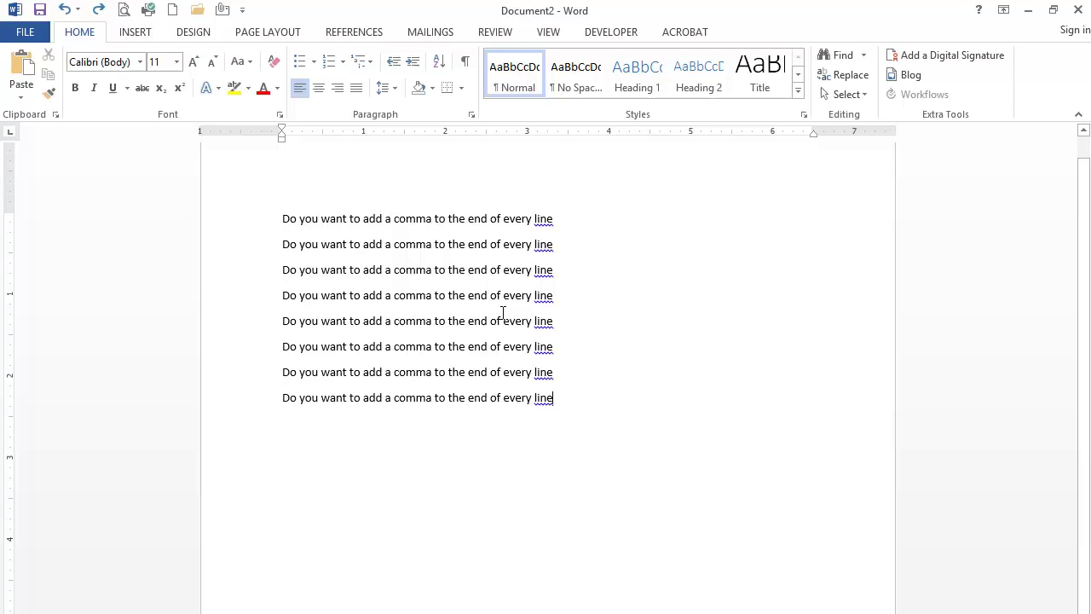
- Replace Document2's eight paragraph breaks (^p) with the comma replacement text
key(ctrl+h)
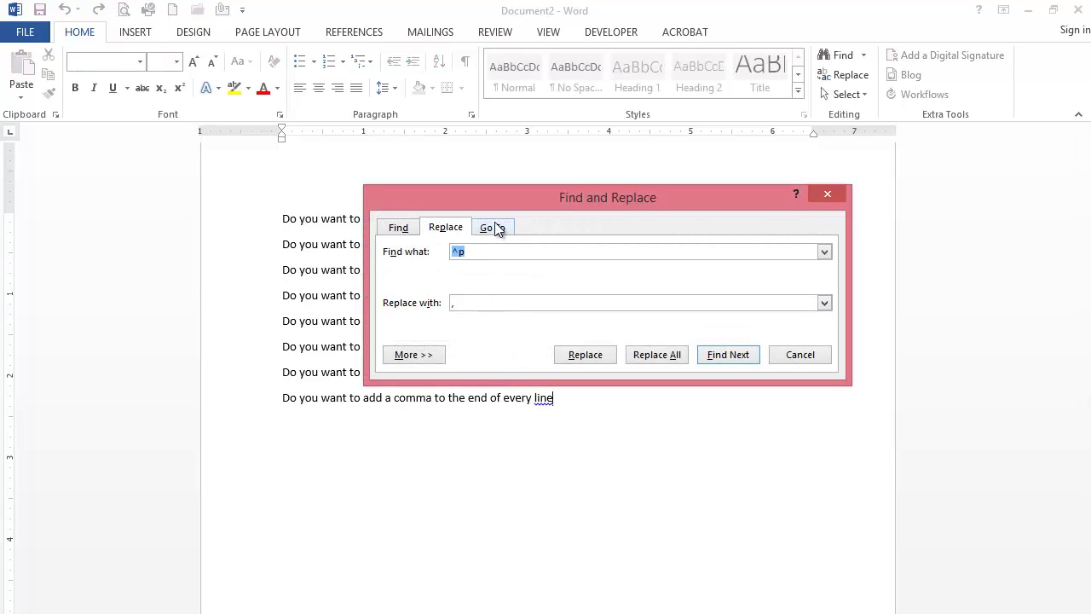
double_click(452, 303)
click(492, 308)
click(657, 356)
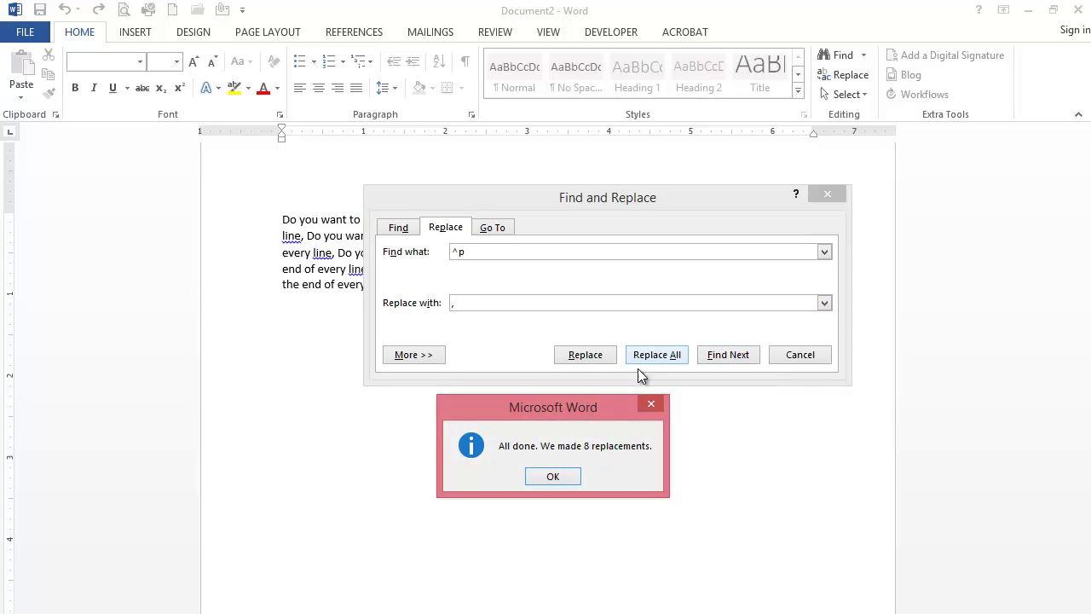
click(555, 475)
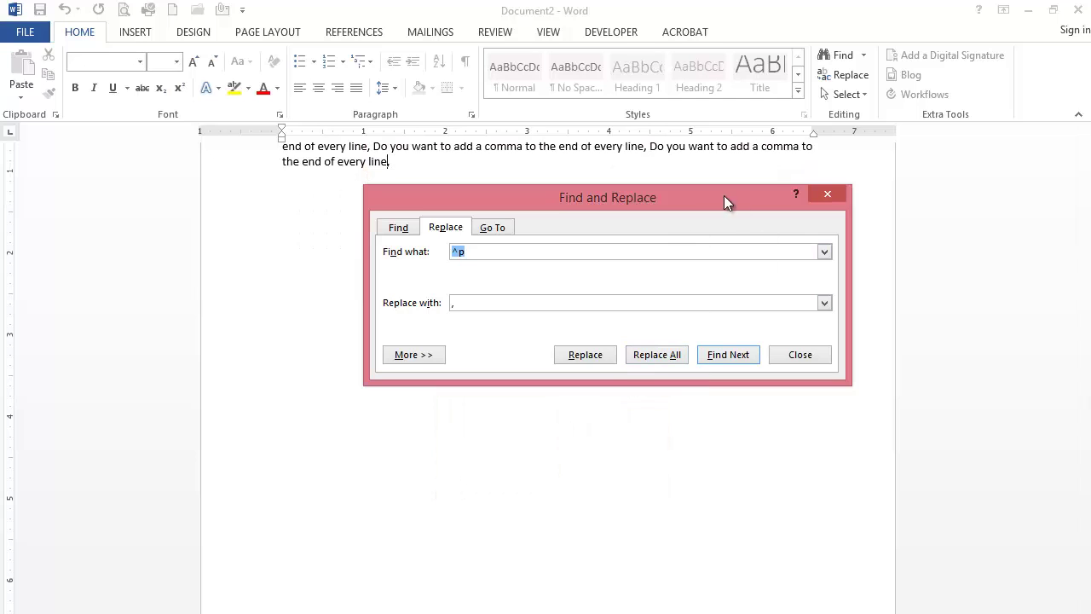
click(799, 354)
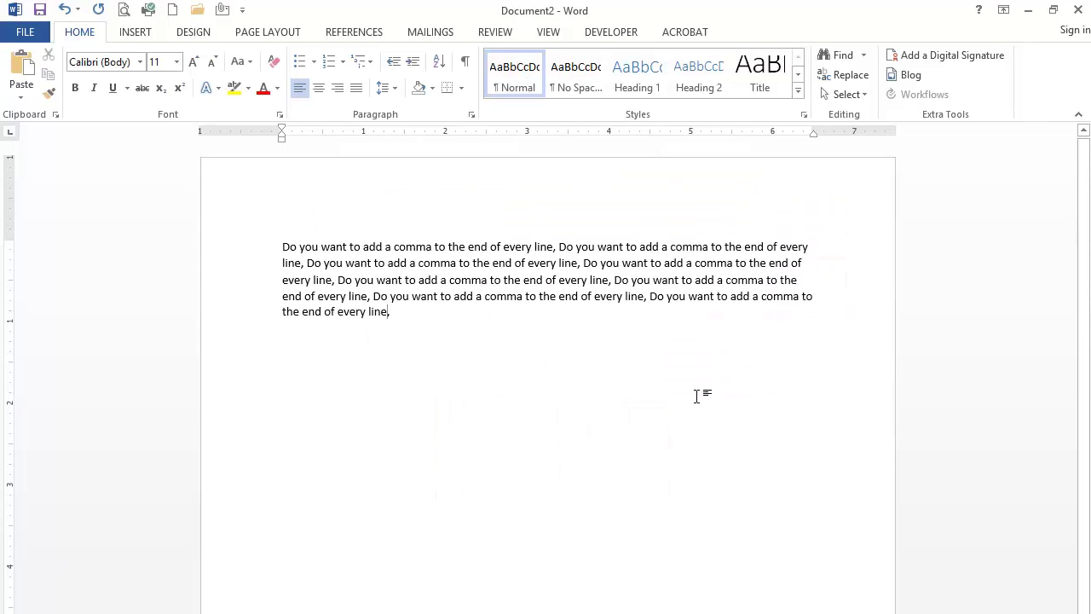